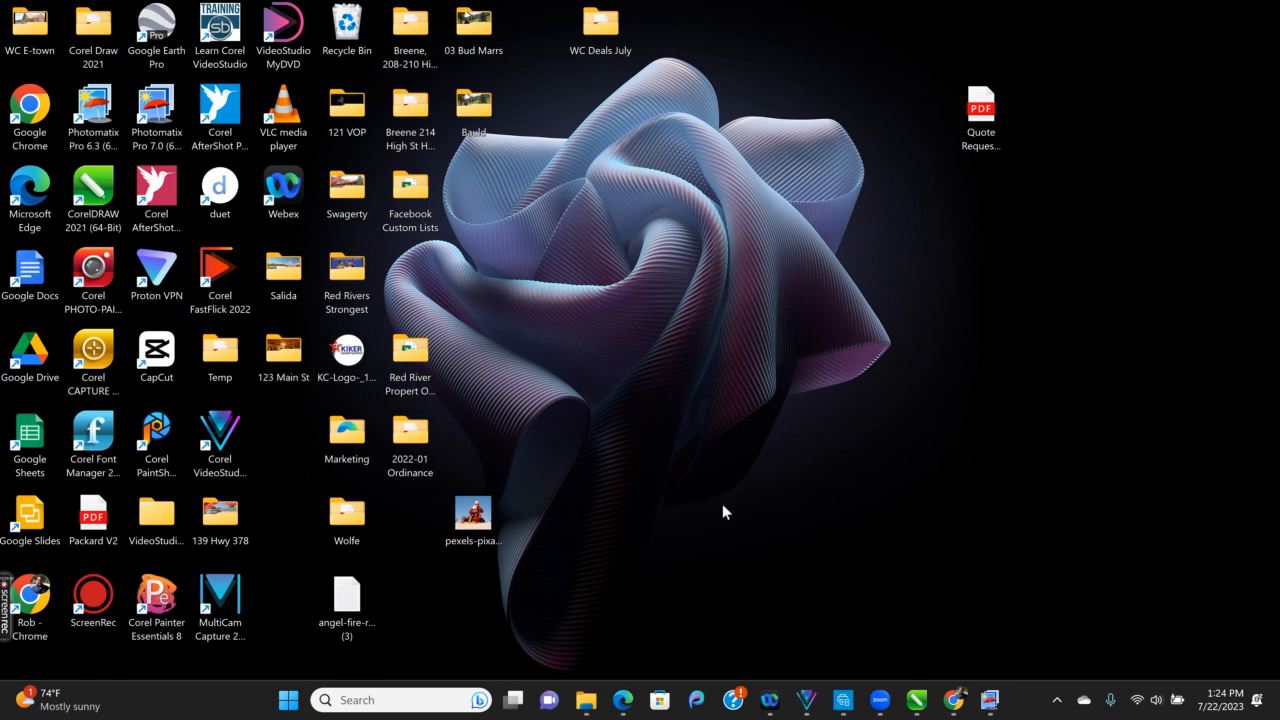
In Photomatix Pro 7, set up batch processing of bracketed photos with the Main St property folder on the desktop as the source
left_click(990, 702)
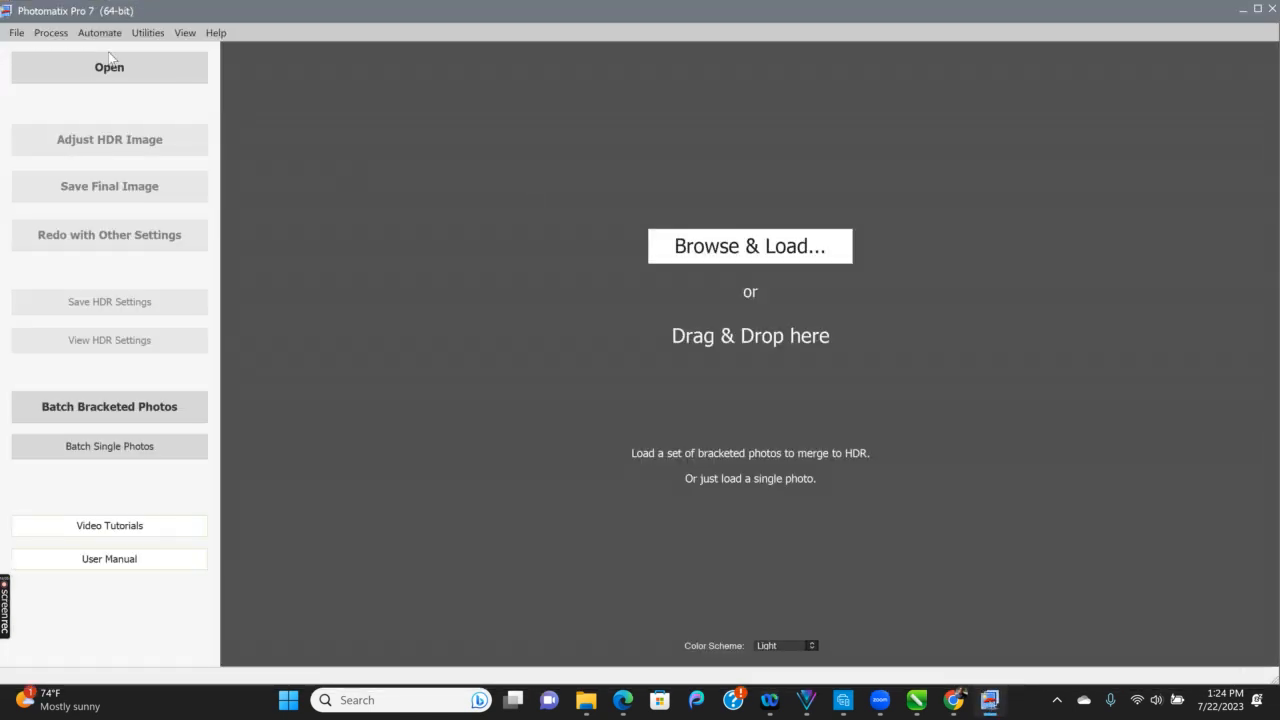
left_click(100, 32)
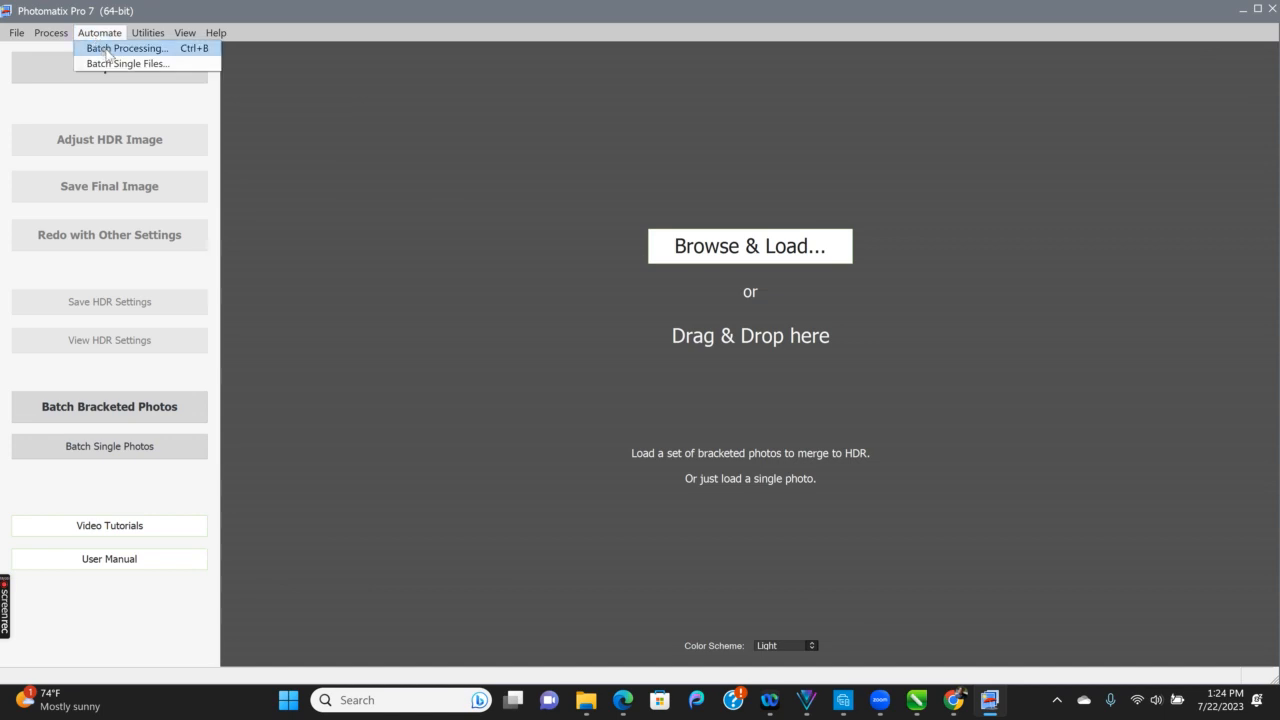
left_click(107, 49)
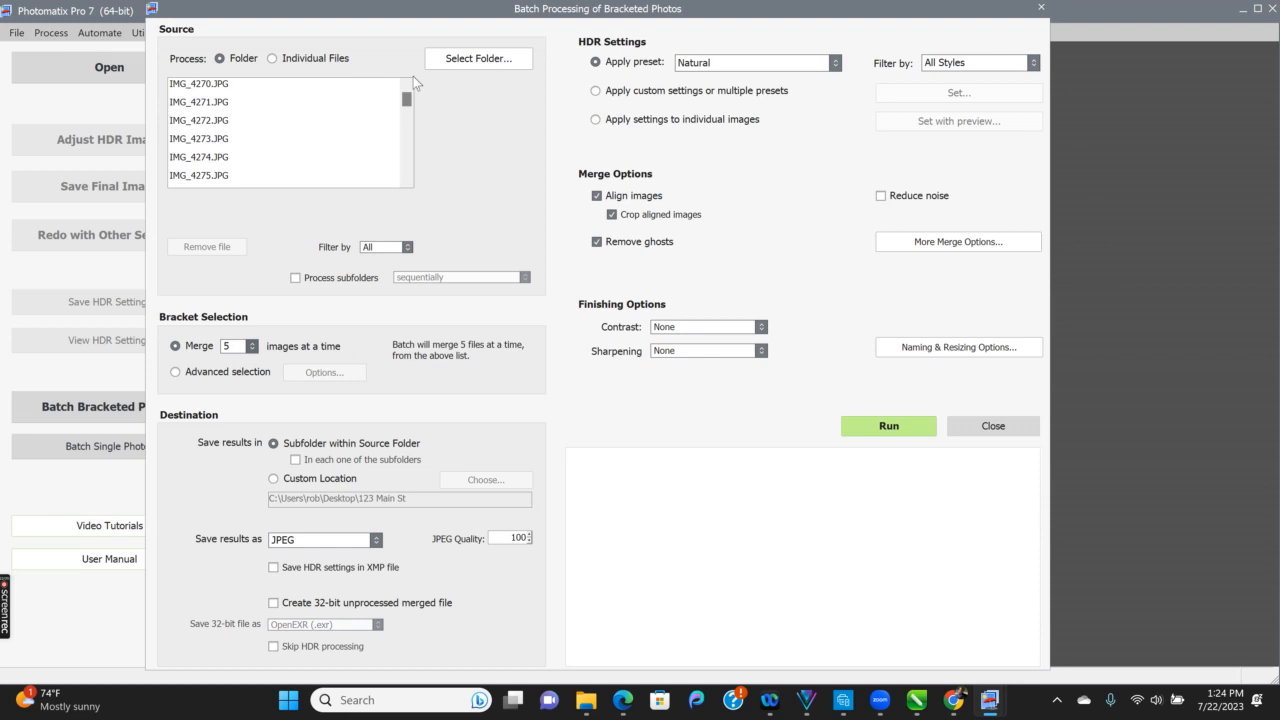
left_click(513, 59)
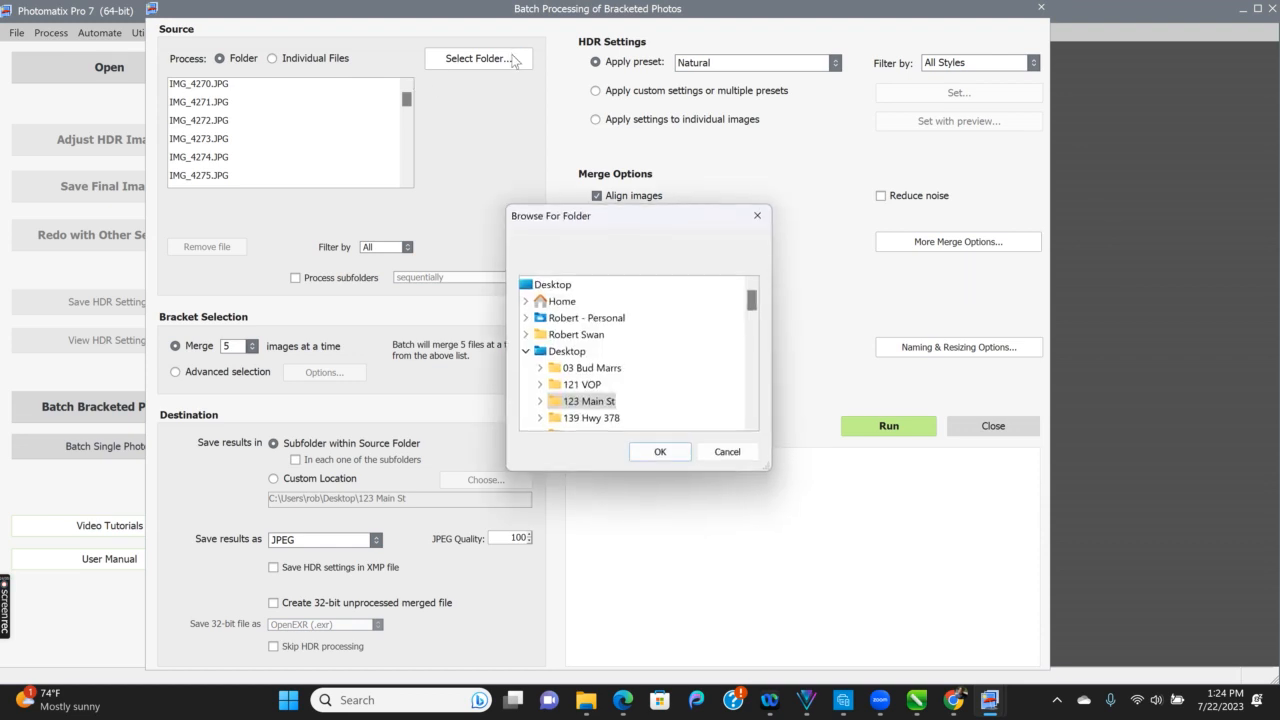
double_click(590, 403)
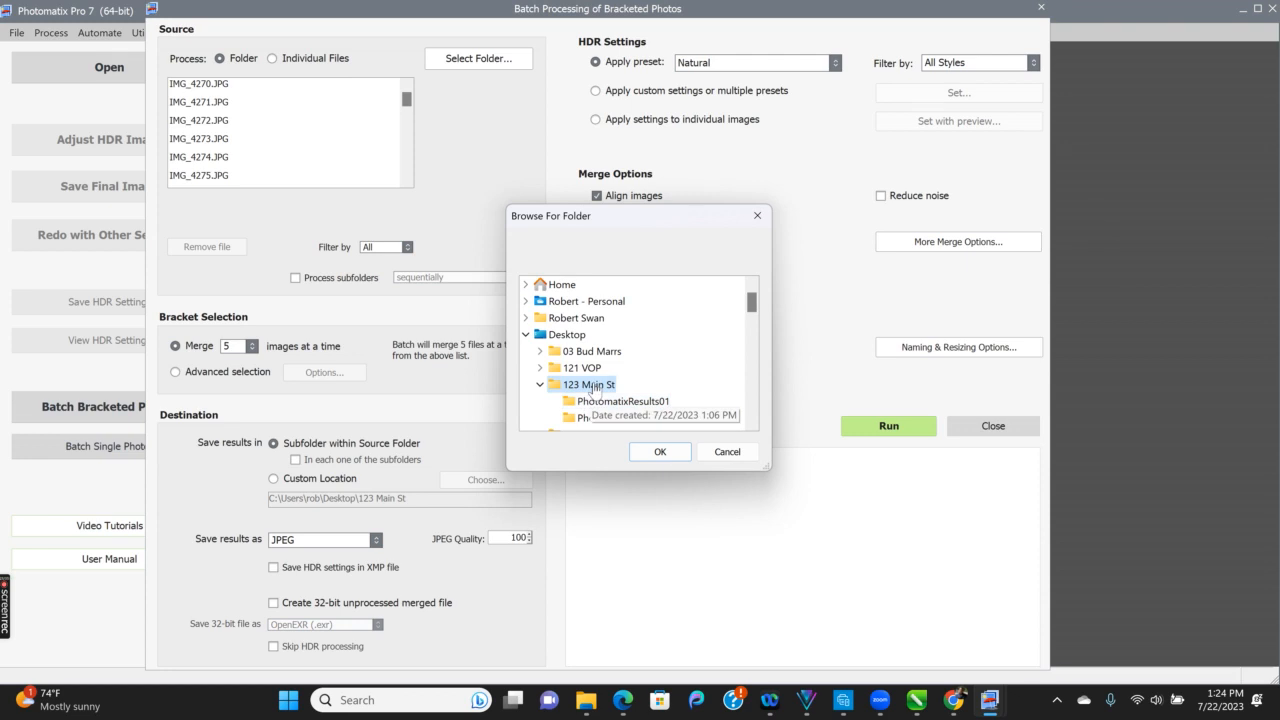
left_click(652, 451)
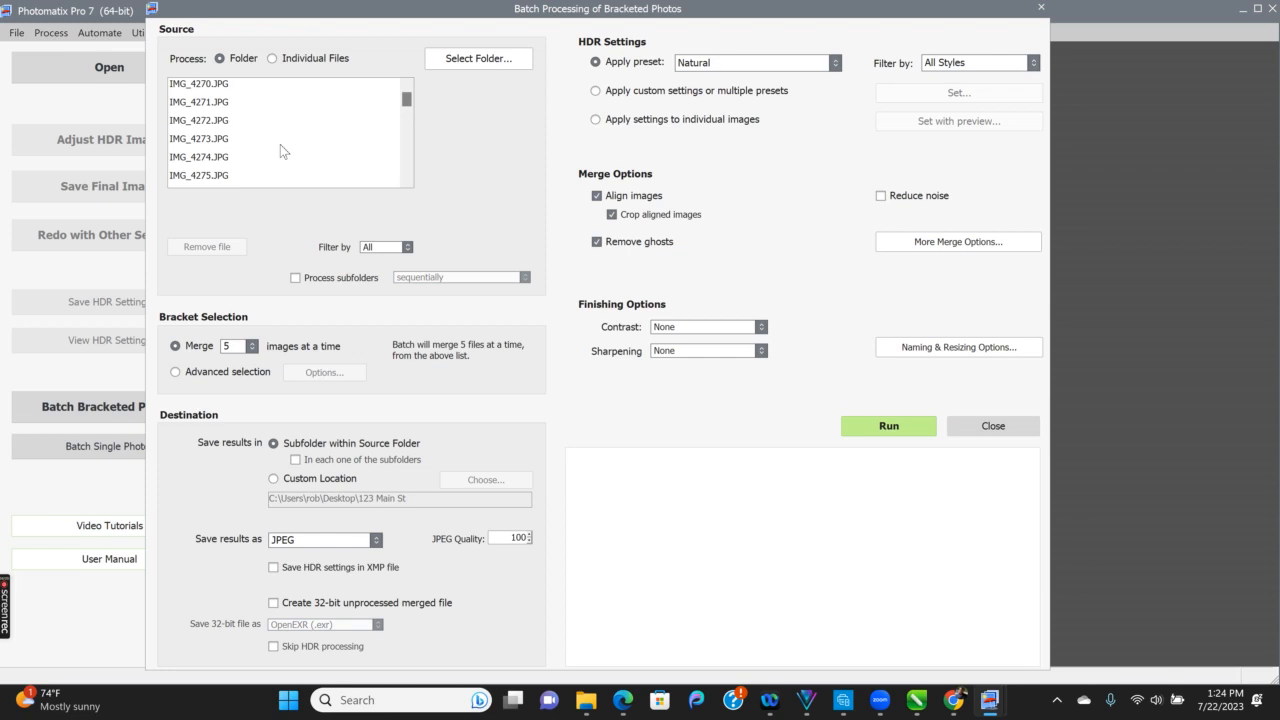
Use advanced bracket selection with automatic detection of 5-frame sets and a maximum of 2 seconds between successive frames
left_click(176, 372)
left_click(316, 380)
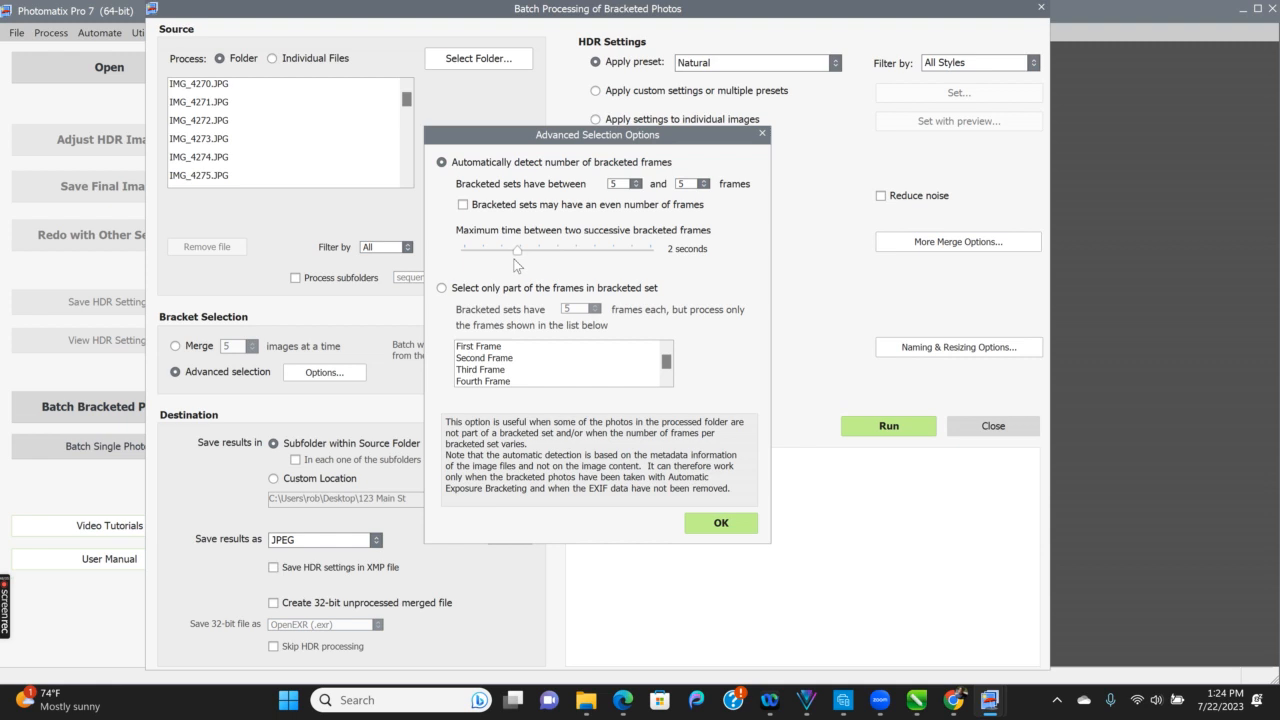
left_click_drag(516, 257, 517, 256)
left_click(712, 525)
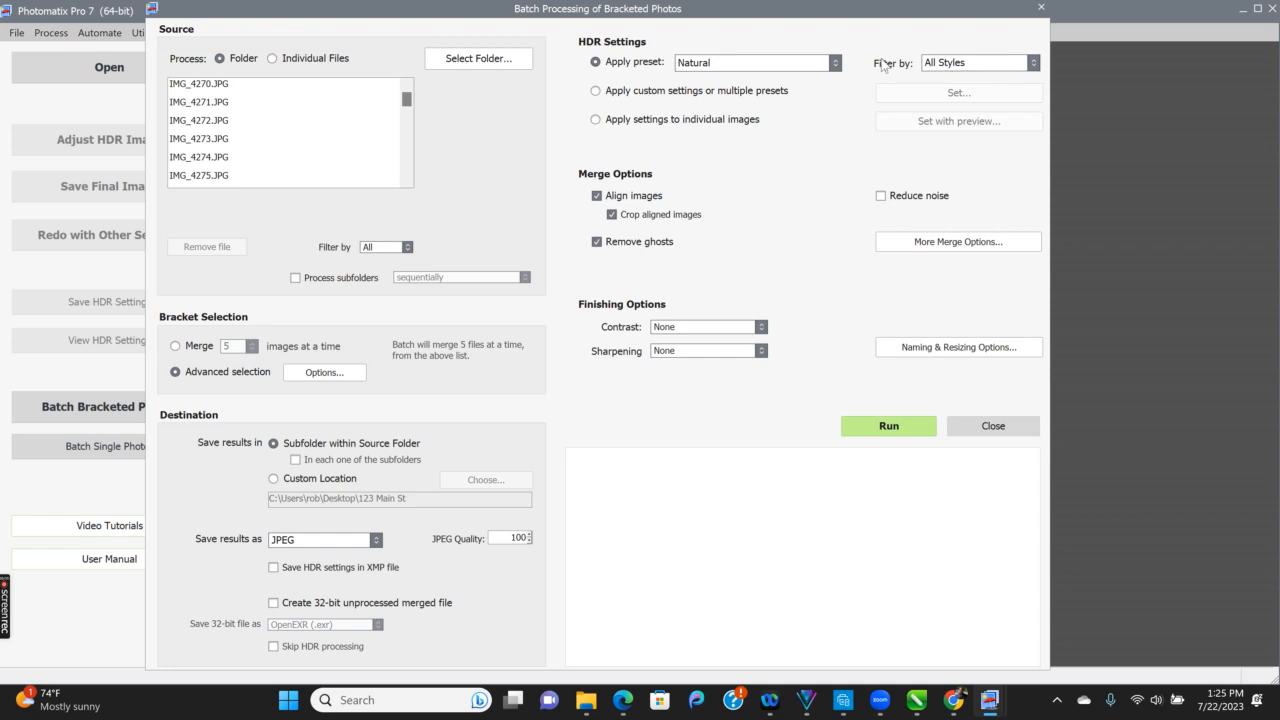
Filter the HDR presets by All Styles and apply the Natural preset
left_click(1036, 64)
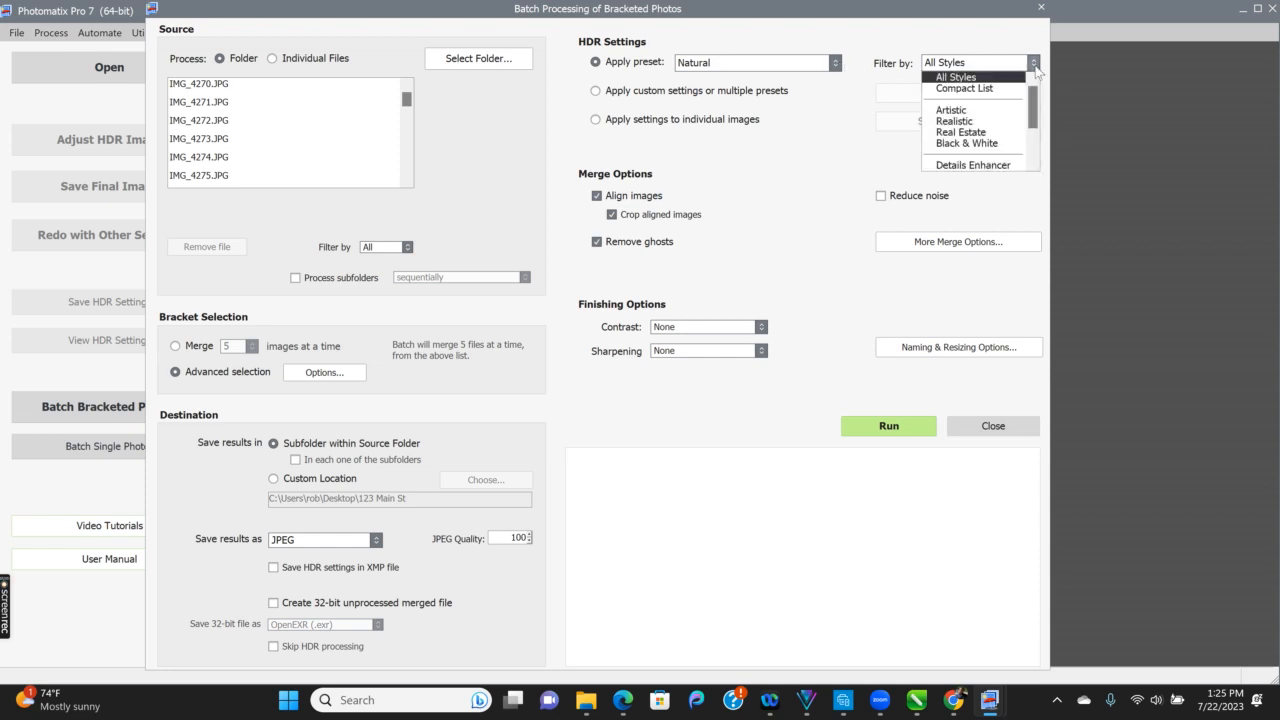
left_click(988, 80)
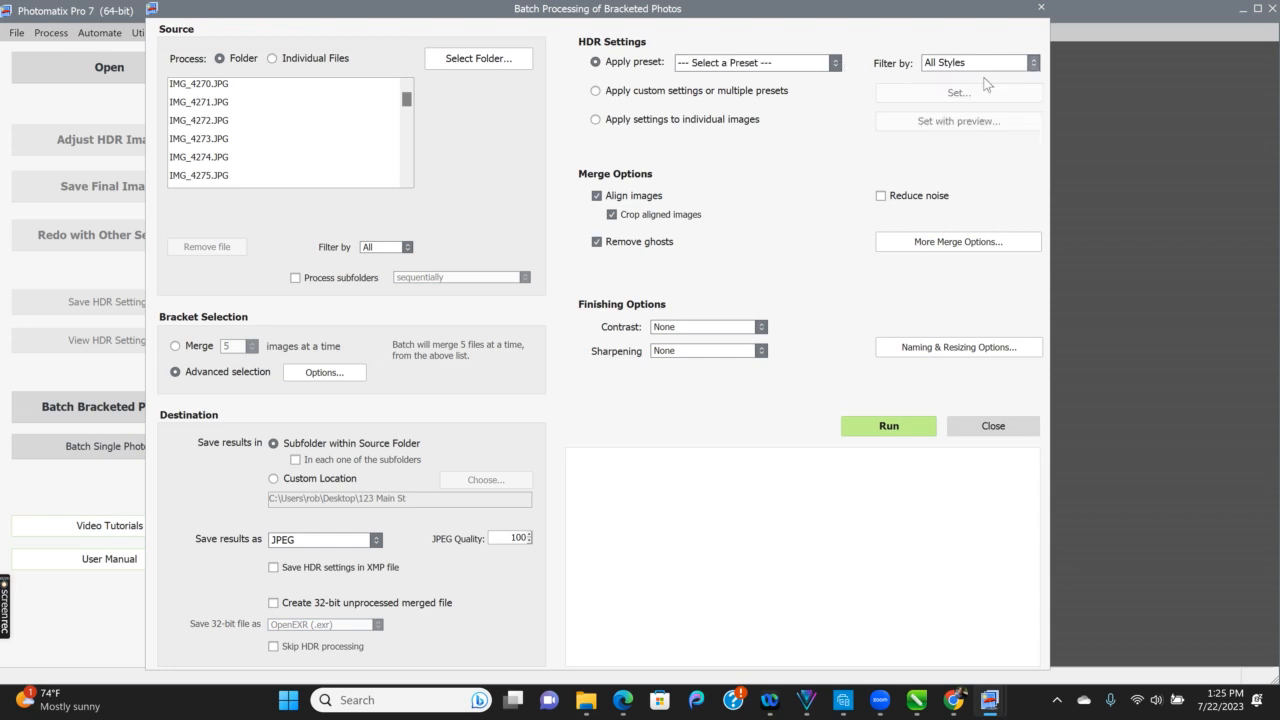
left_click(835, 63)
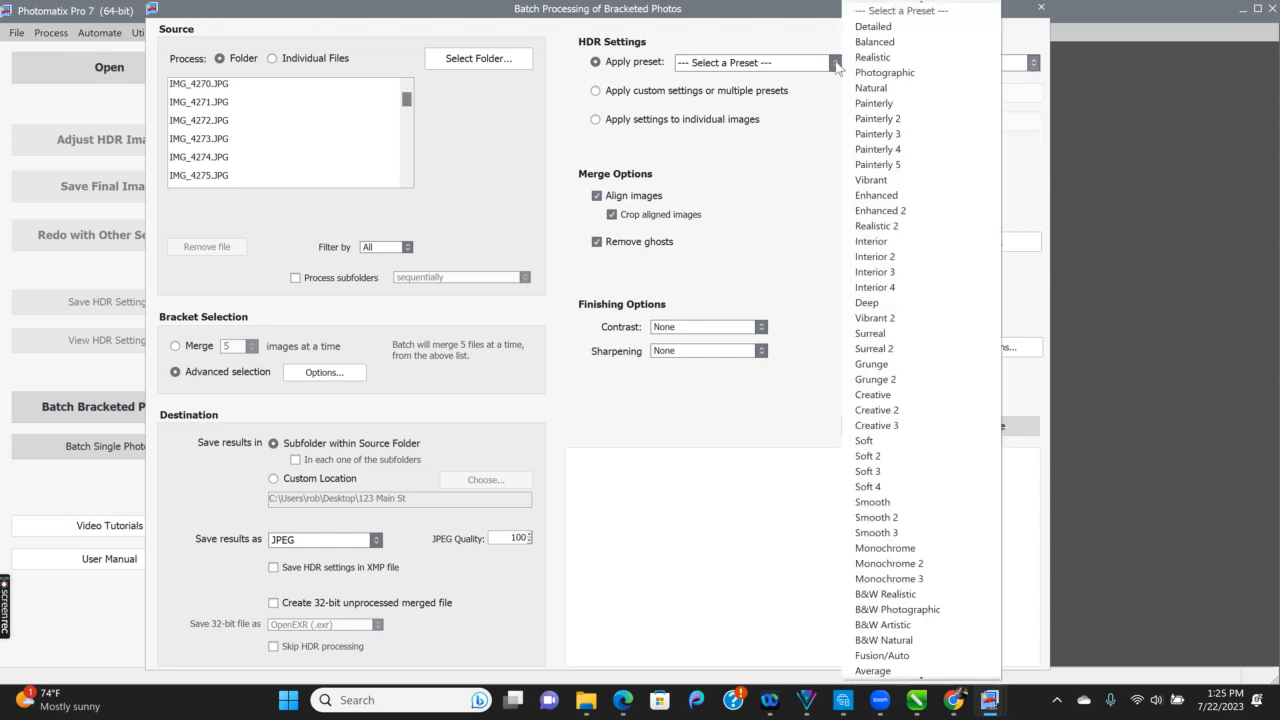
left_click(883, 90)
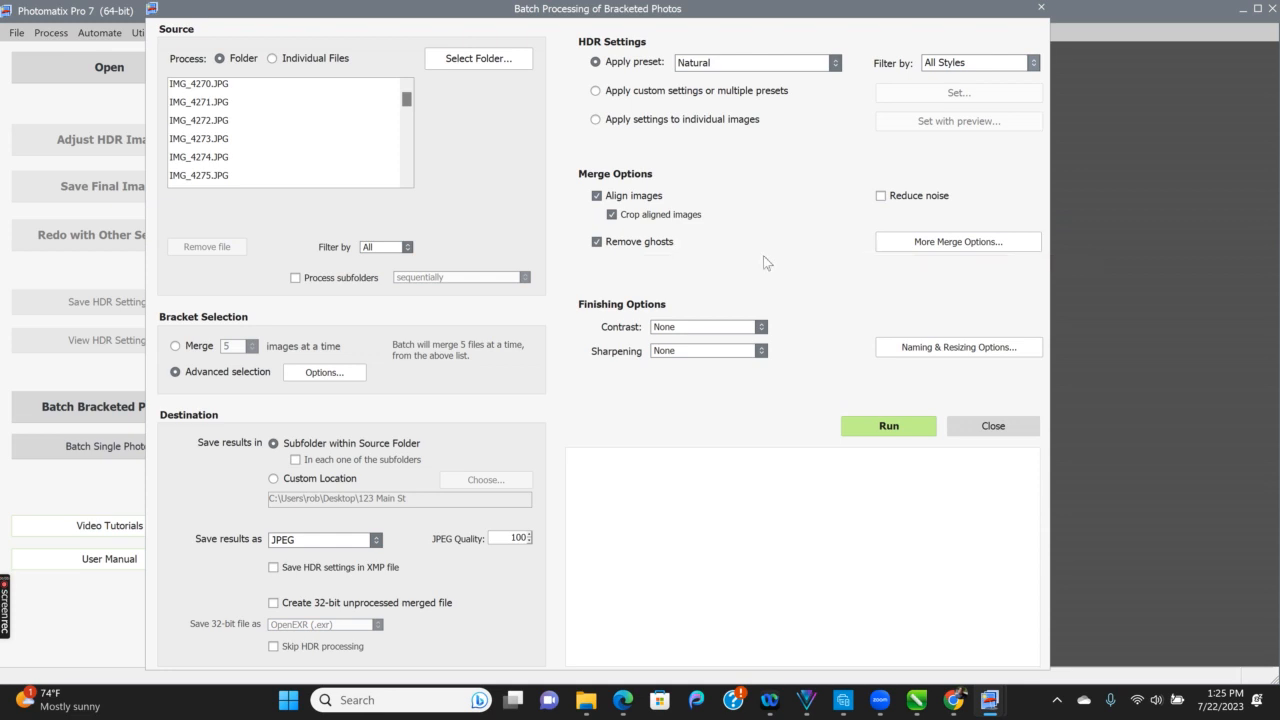
Resize the batch output to a long edge of 2000 pixels, with the short edge resized proportionally
left_click(958, 350)
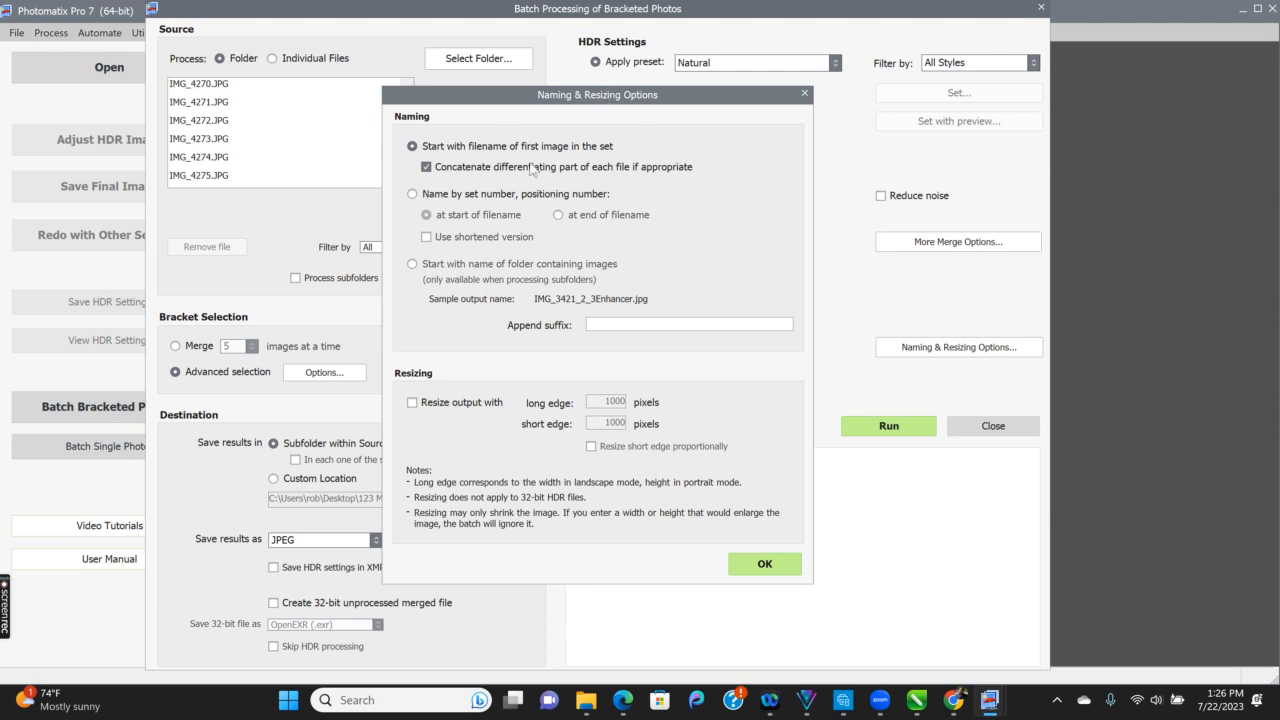
left_click(413, 403)
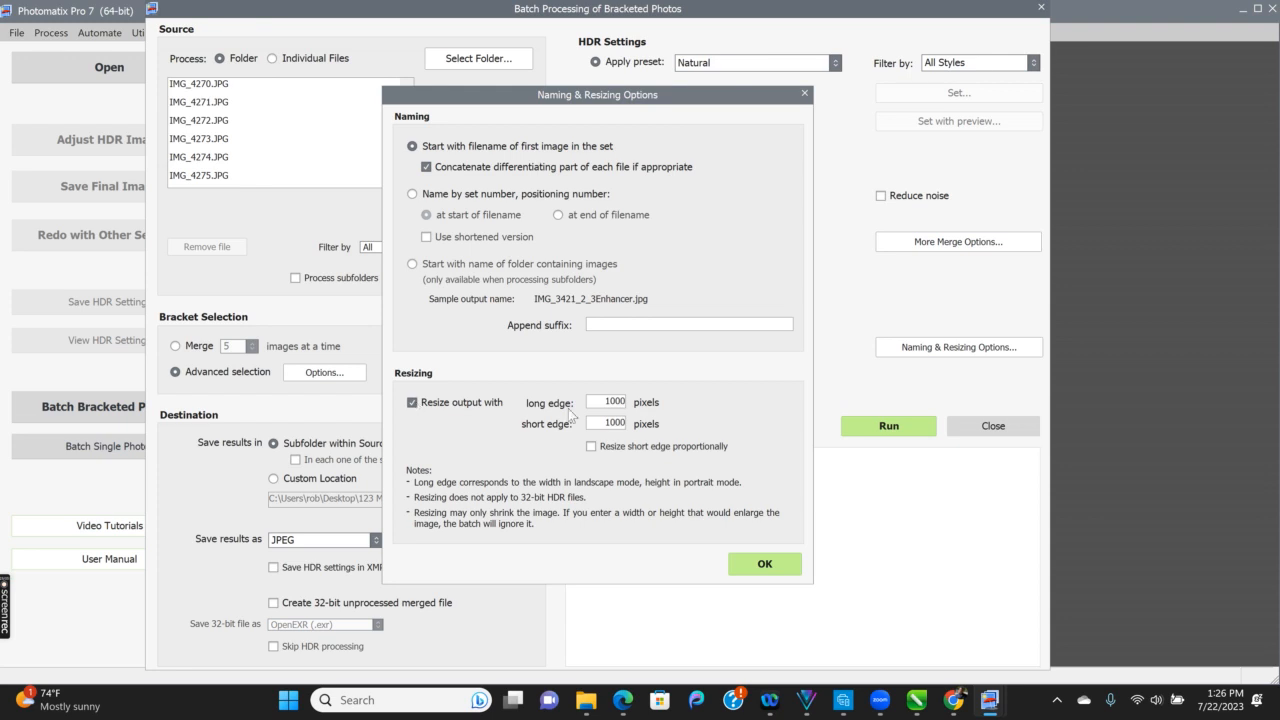
left_click(623, 403)
key("BackSpace")
key("BackSpace")
key("BackSpace")
key("BackSpace")
type("2000")
left_click(604, 404)
key("BackSpace")
left_click(592, 447)
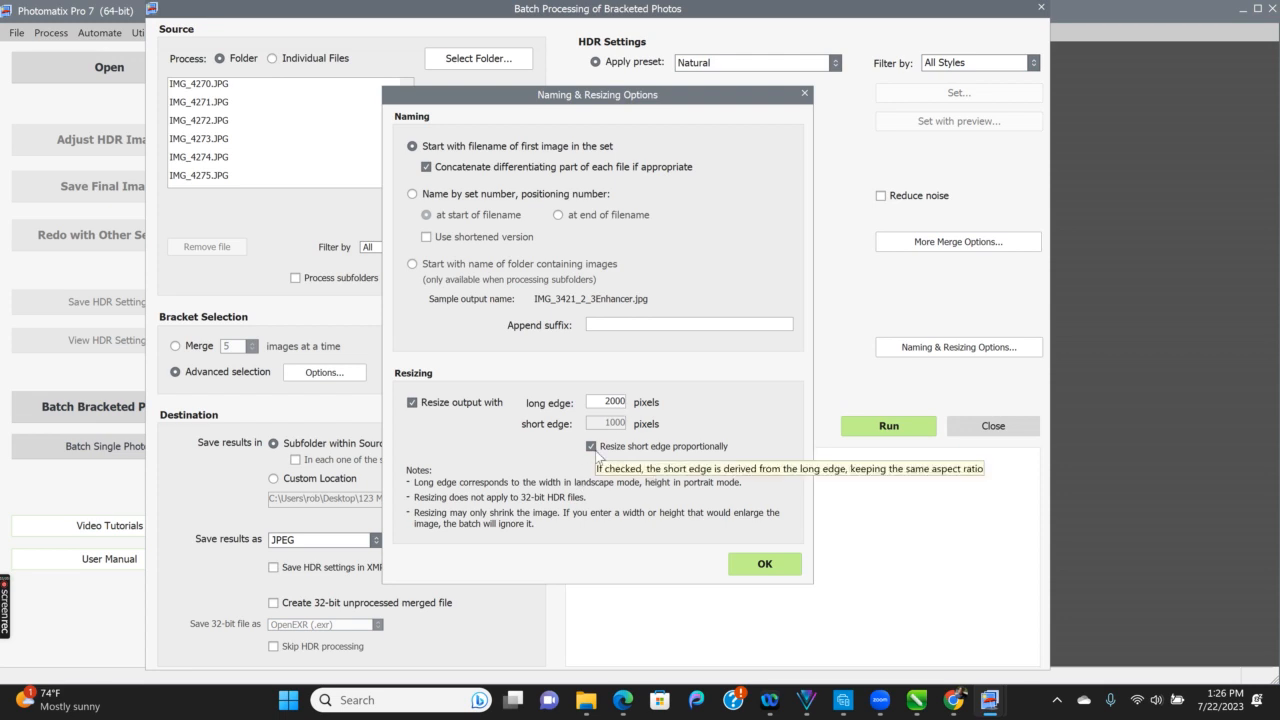
left_click(770, 568)
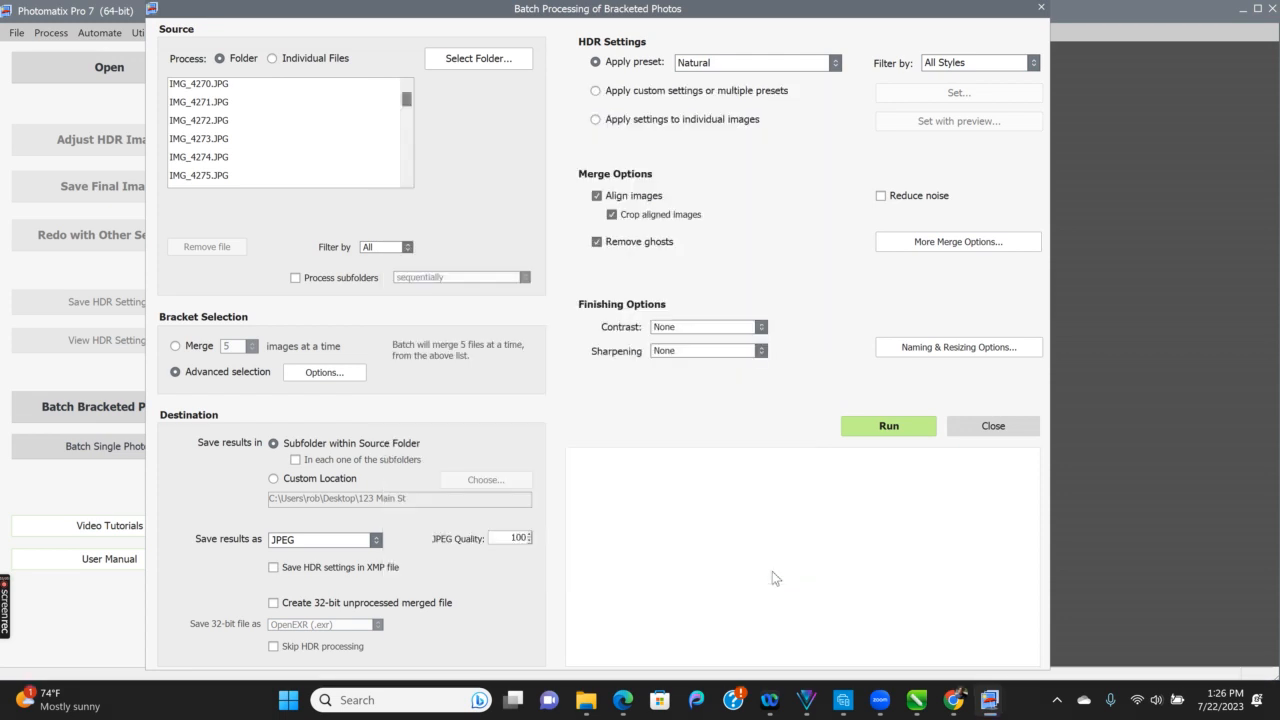
Run the batch on the bracketed photos and minimize Photomatix to reach the desktop
left_click(888, 427)
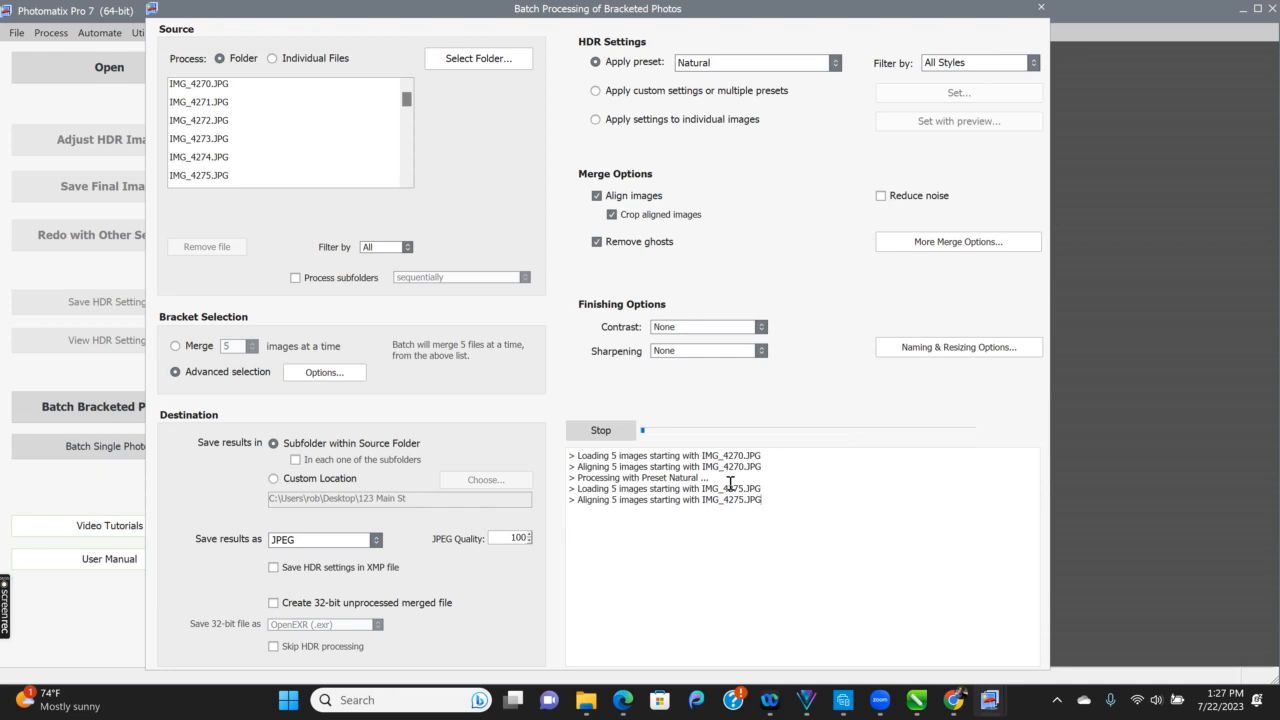
left_click(1242, 10)
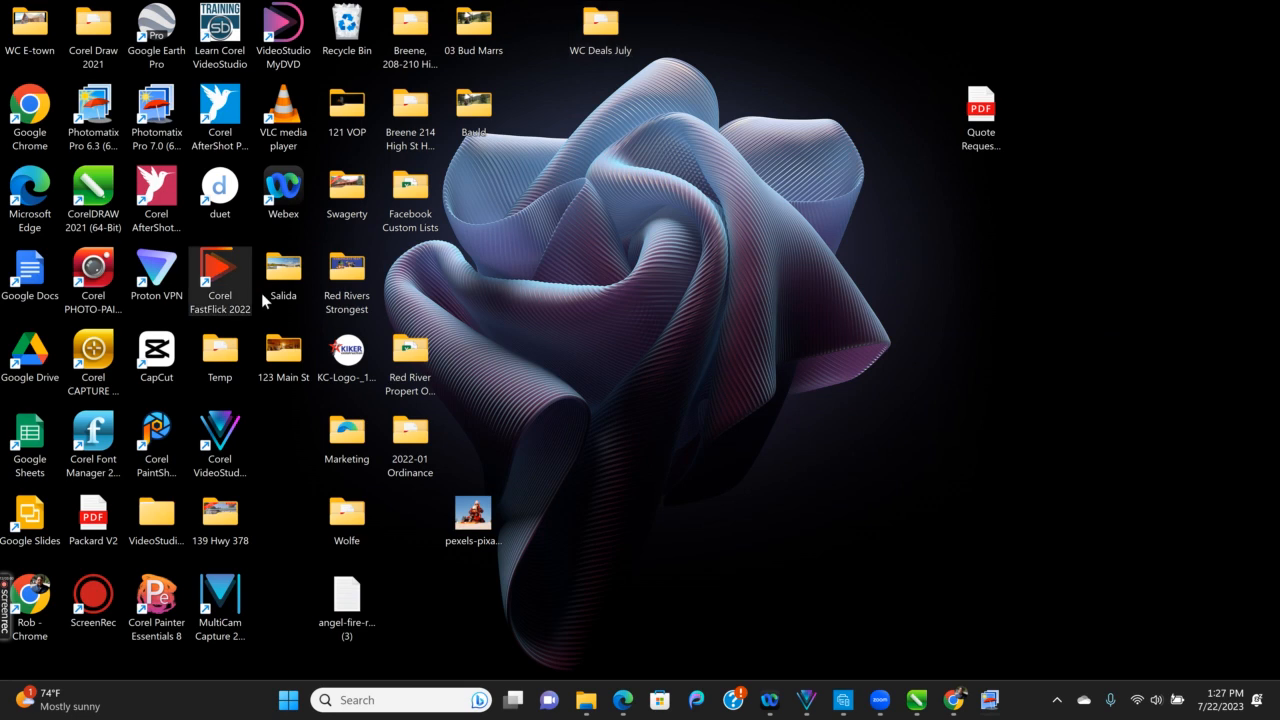
Open the PhotomatixResults03 subfolder of the source folder and view the merged image IMG_4275_6_7_8_9 at full size
double_click(284, 350)
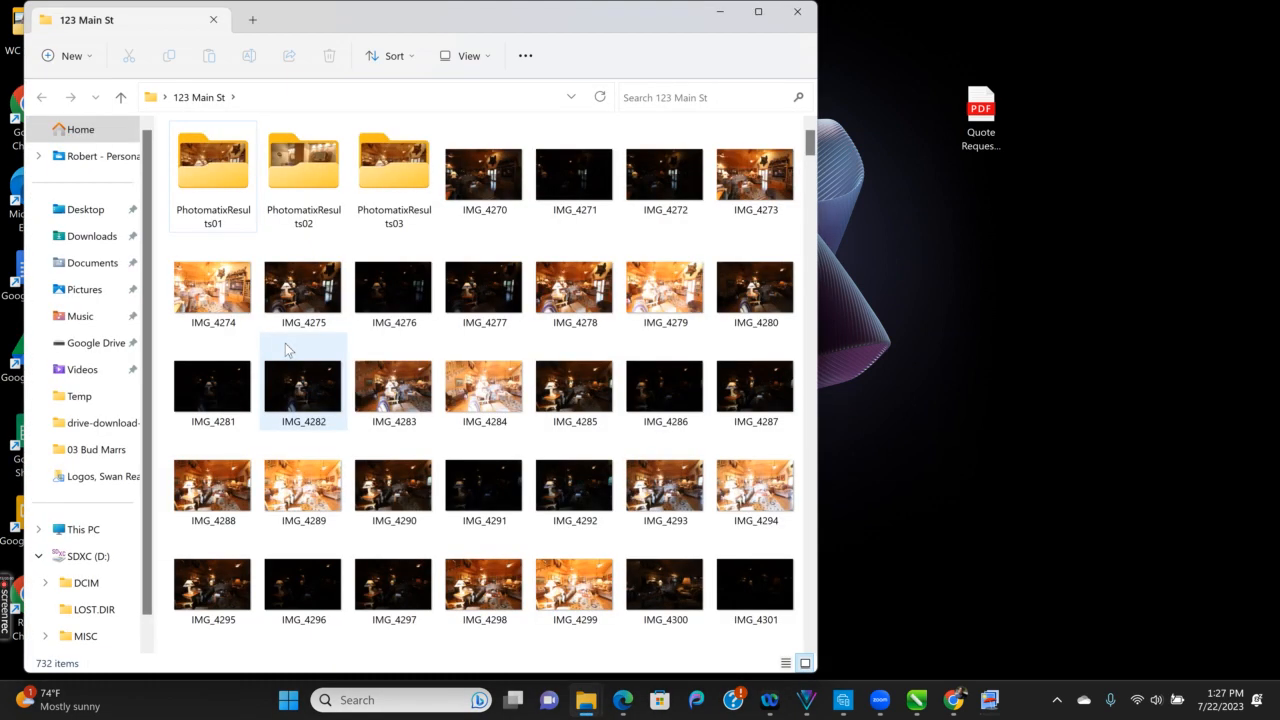
double_click(390, 166)
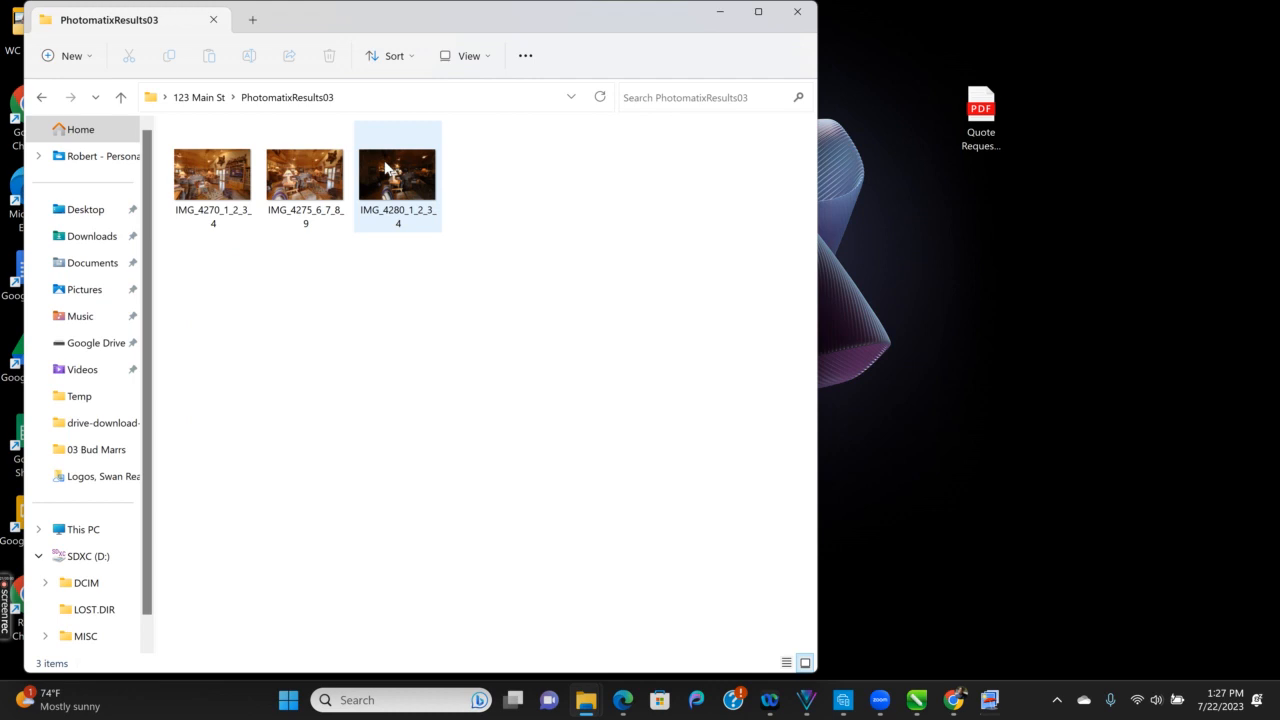
left_click(318, 175)
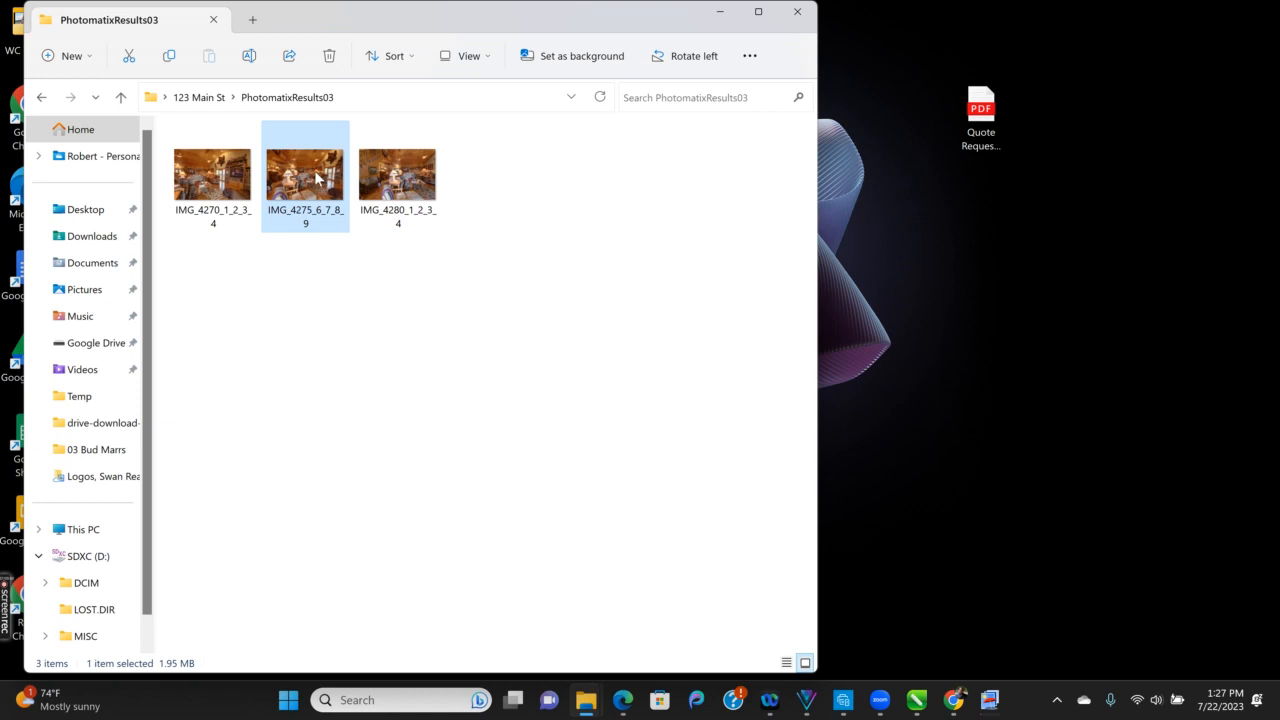
double_click(316, 176)
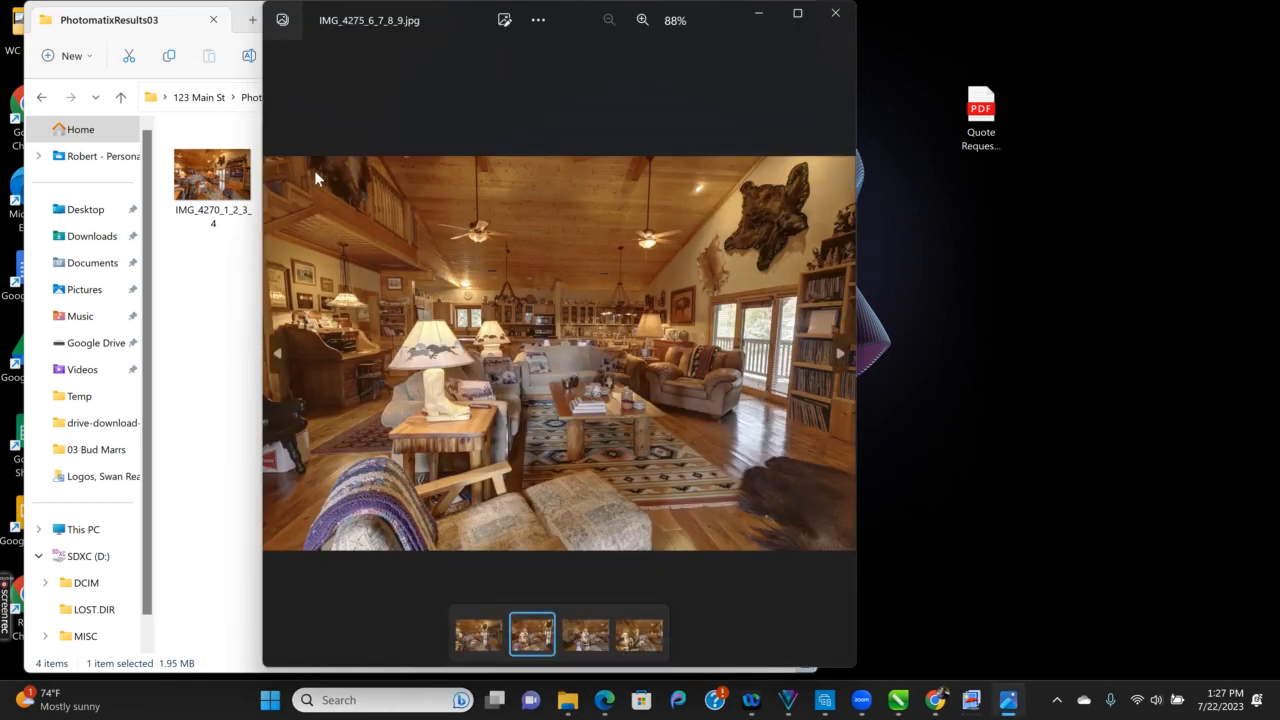